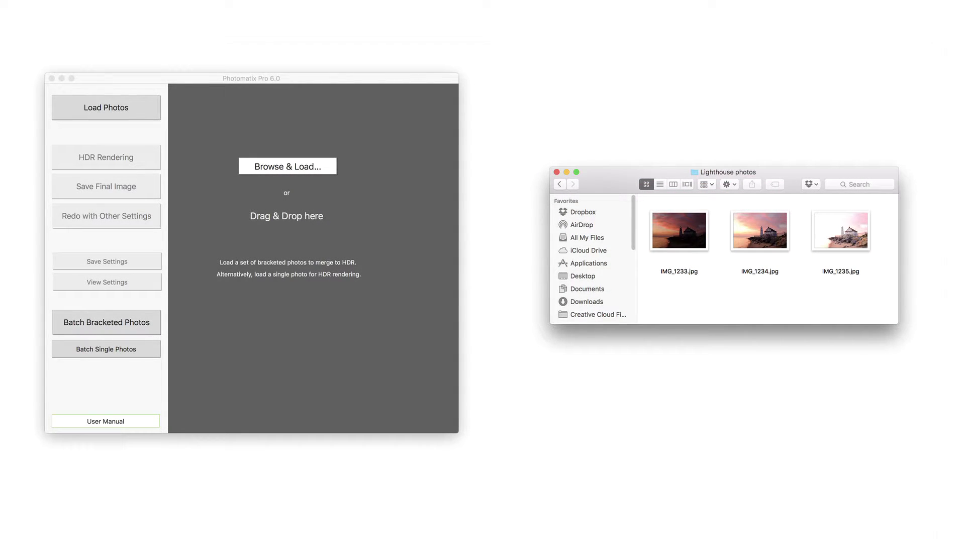
Load the three bracketed lighthouse JPGs and merge them to HDR with alignment enabled
drag(697, 297, 840, 227)
drag(776, 231, 324, 239)
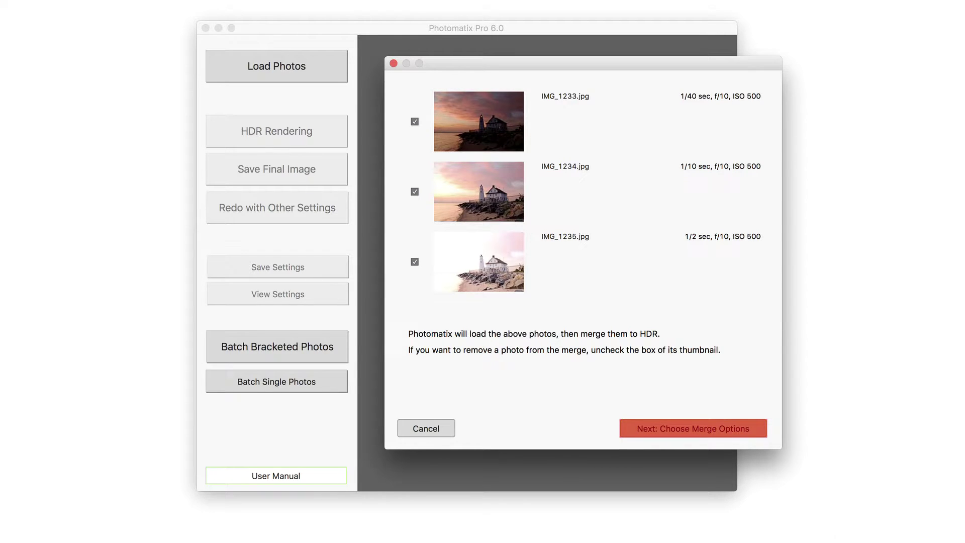
click(753, 435)
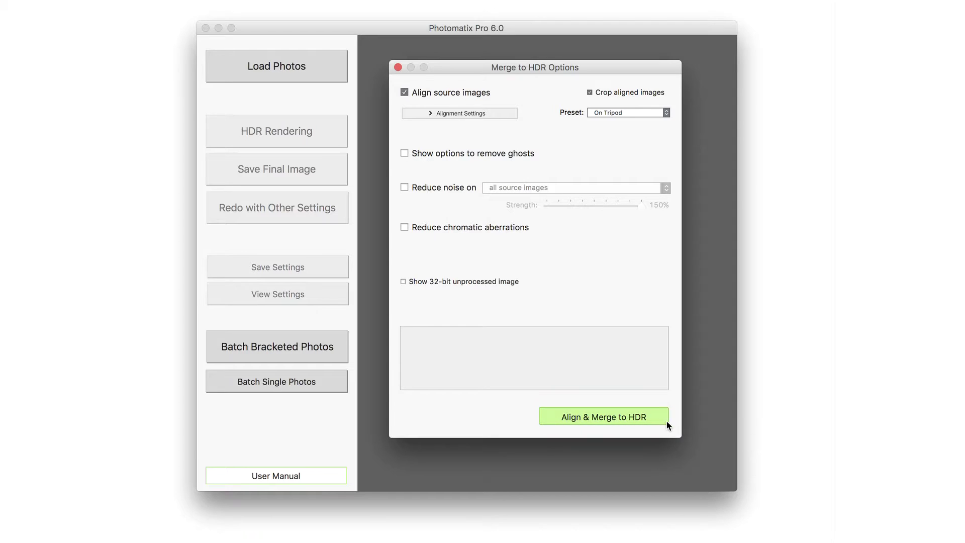
click(649, 419)
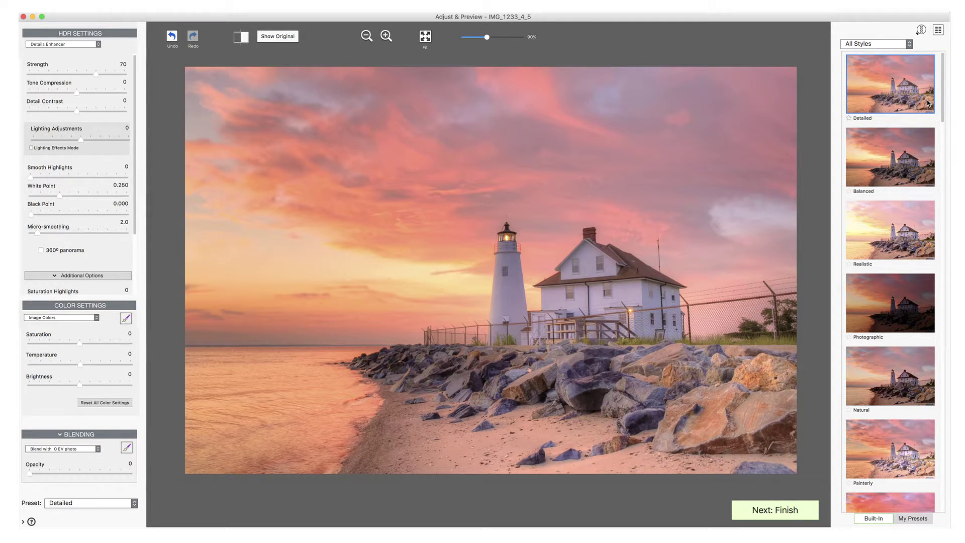
Preview the Artistic presets Painterly, Surreal, Grunge and Vibrant on the merged image
scroll(890, 217, down, 10)
scroll(890, 218, up, 10)
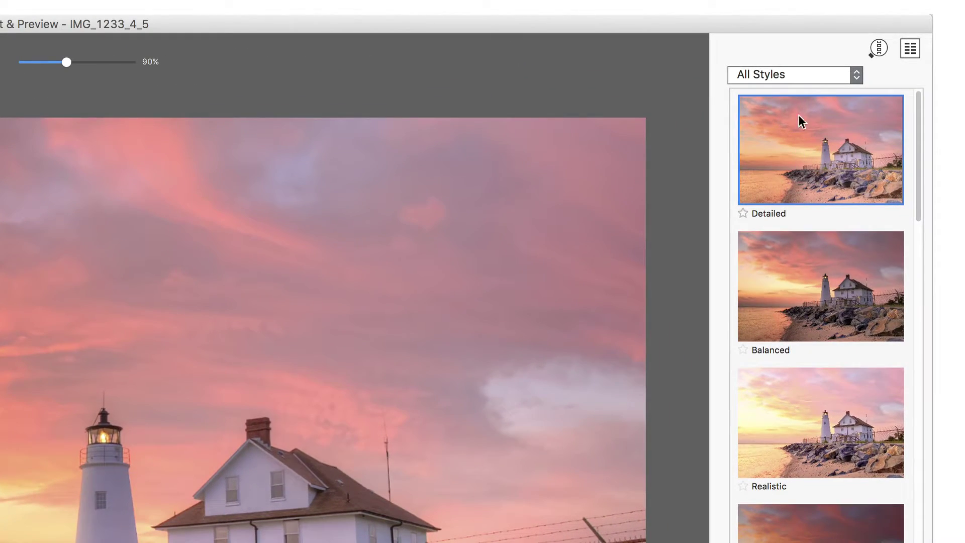
click(804, 76)
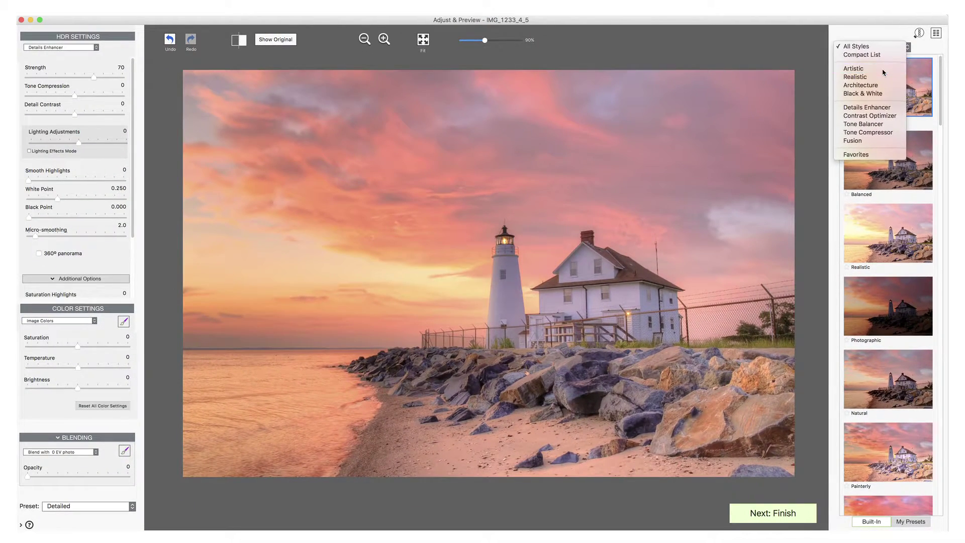
click(854, 69)
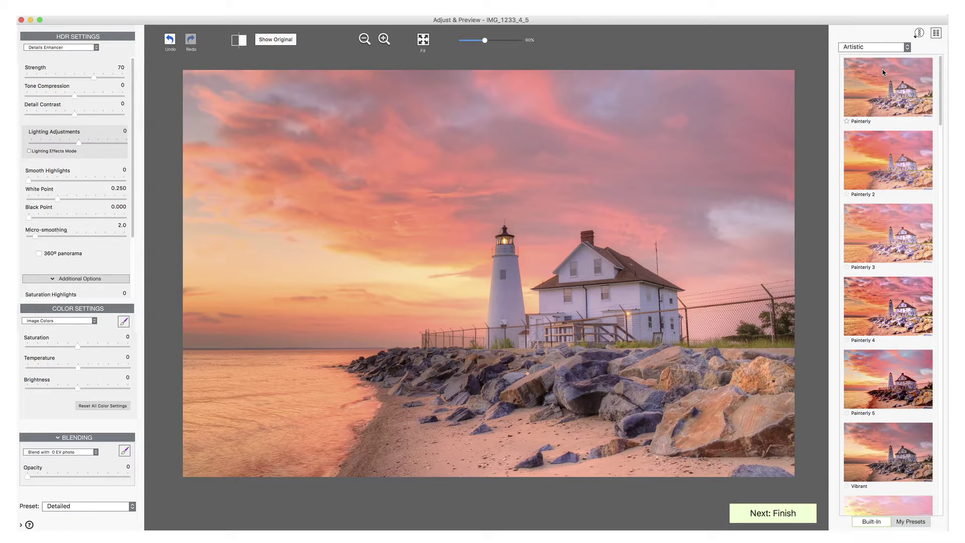
click(884, 72)
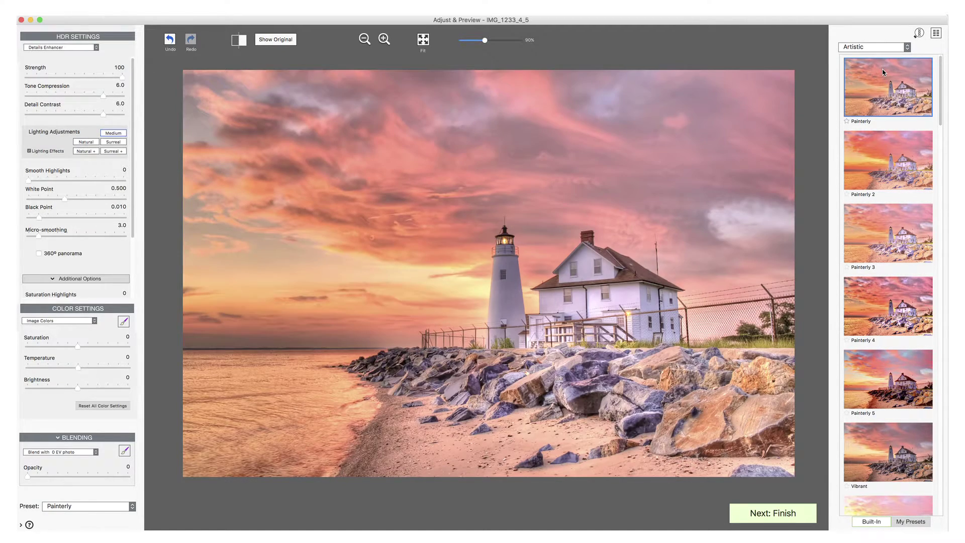
scroll(885, 86, down, 10)
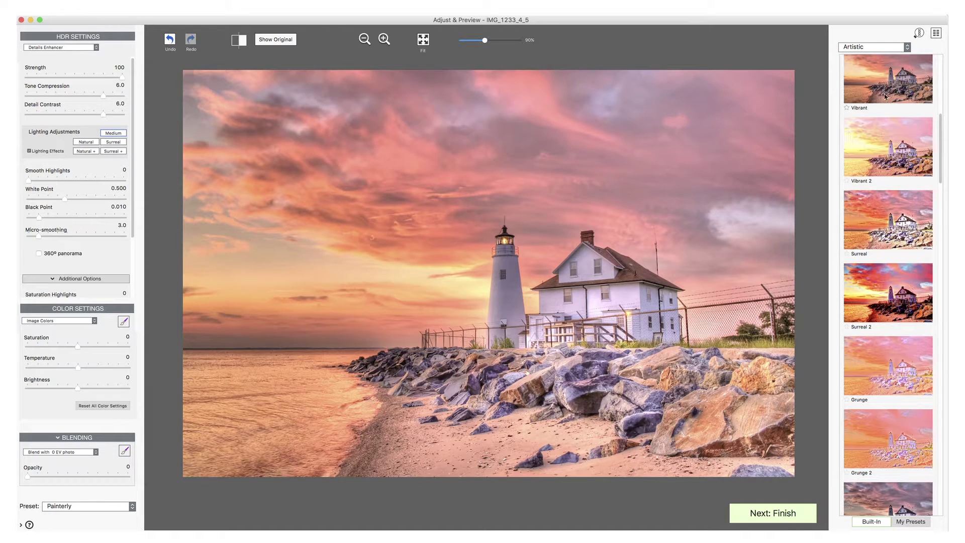
click(888, 223)
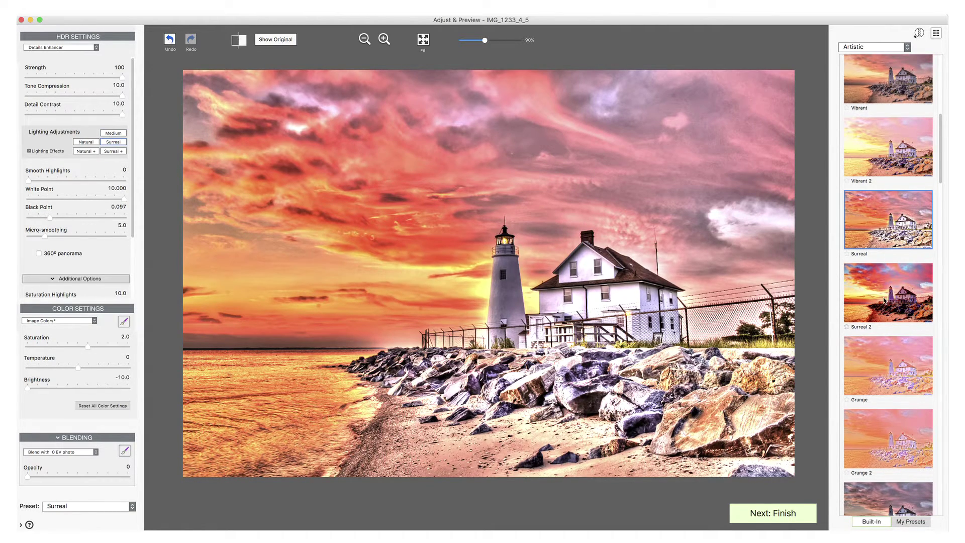
click(887, 368)
scroll(887, 368, up, 5)
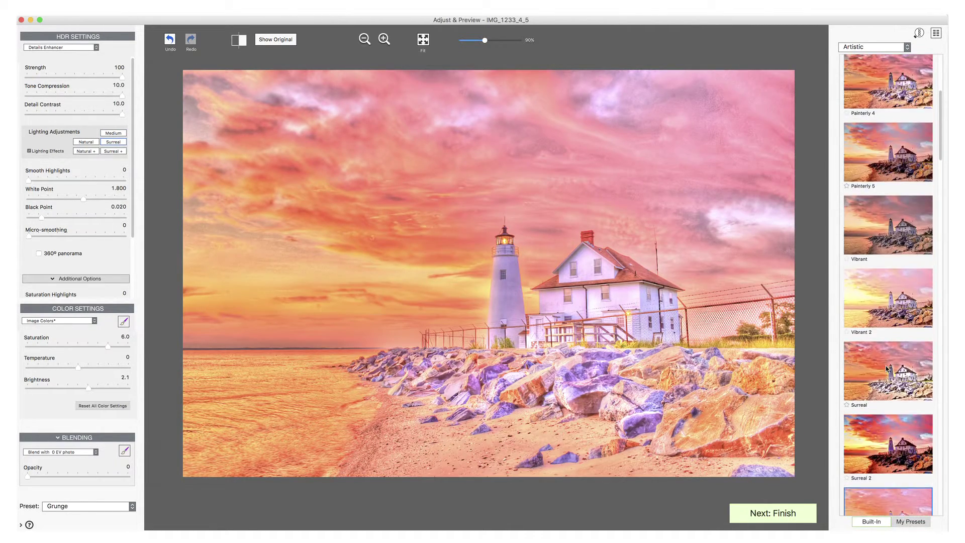
click(886, 231)
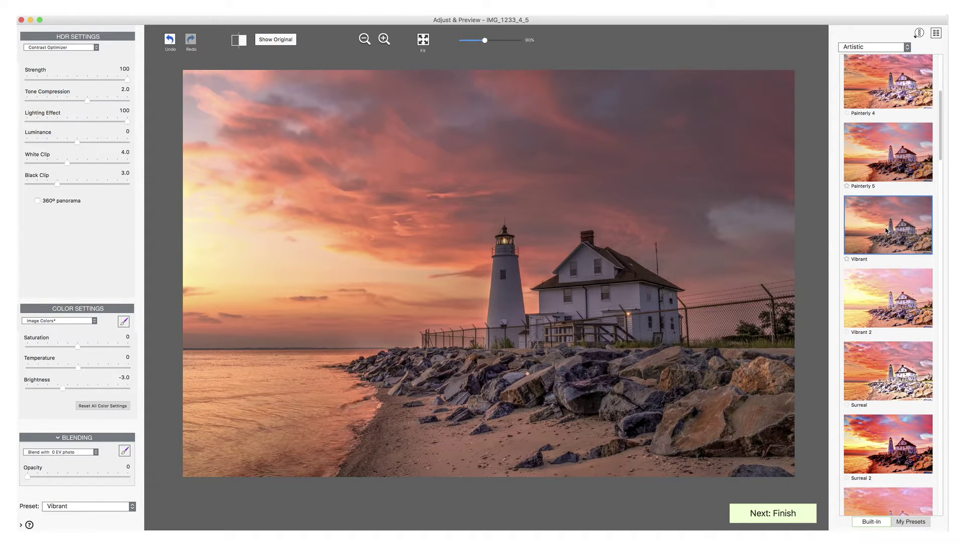
Try the Realistic presets Balanced, Realistic, Photographic and Natural, ending on Enhanced
click(883, 50)
click(883, 56)
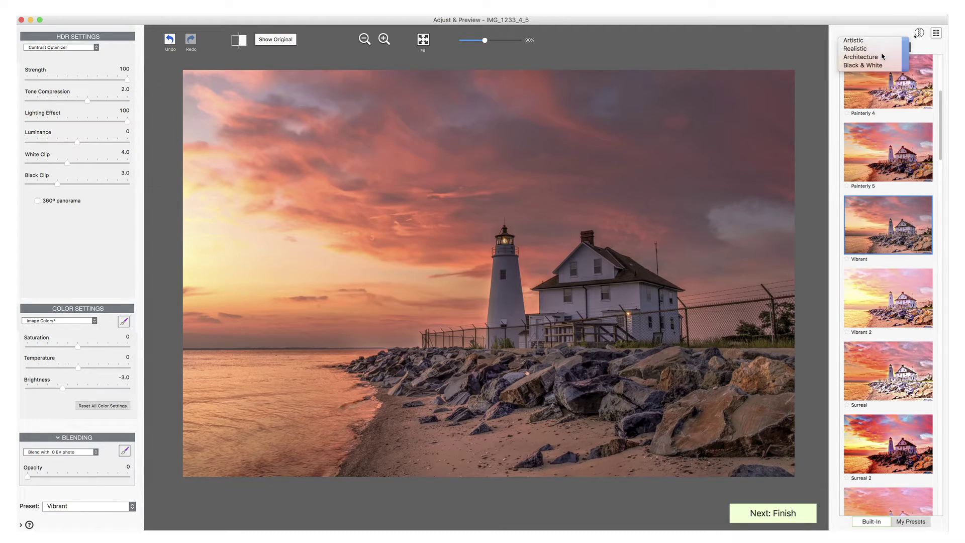
click(883, 91)
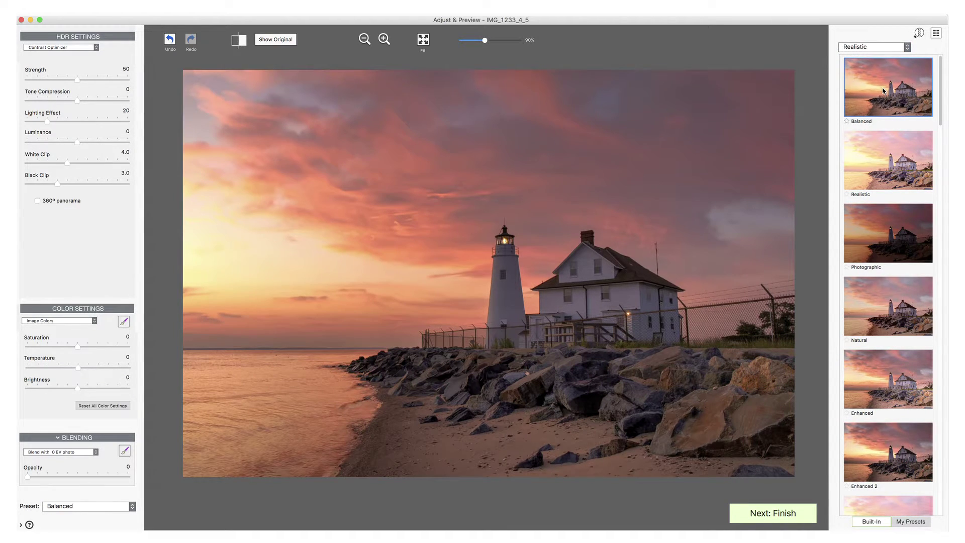
click(884, 156)
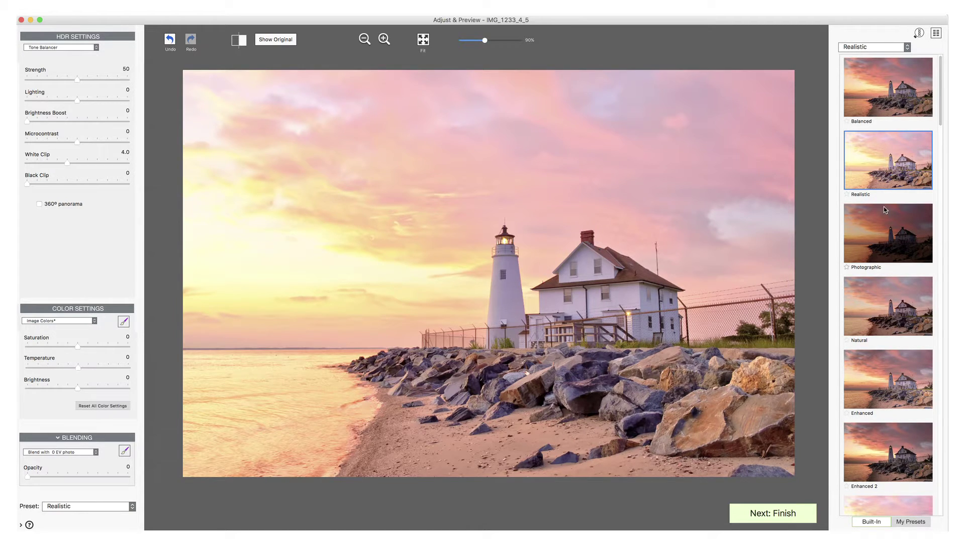
click(885, 238)
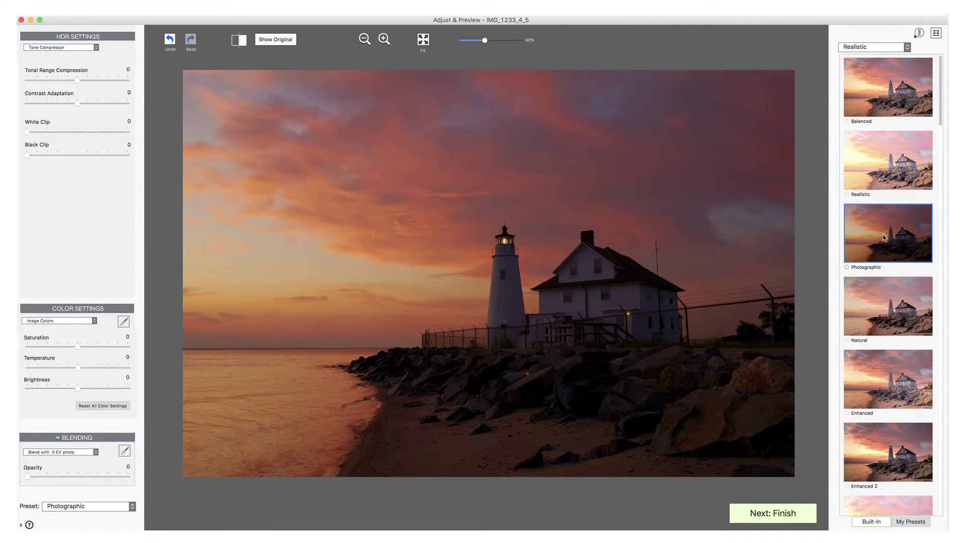
click(885, 314)
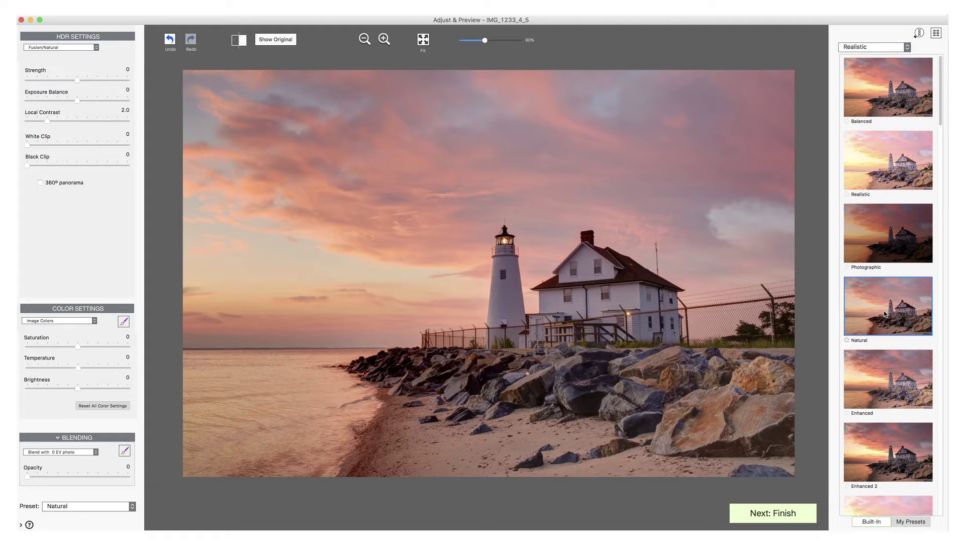
click(885, 384)
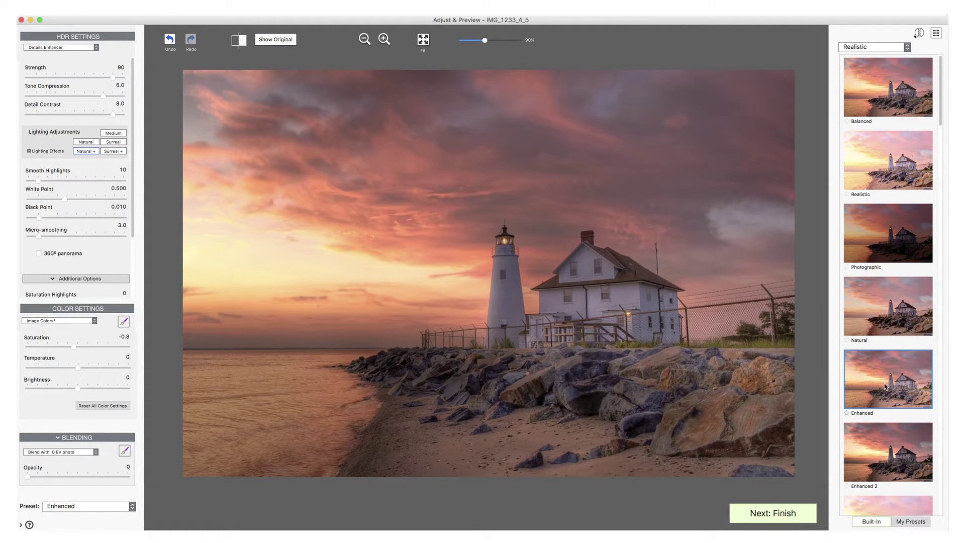
click(874, 47)
click(879, 64)
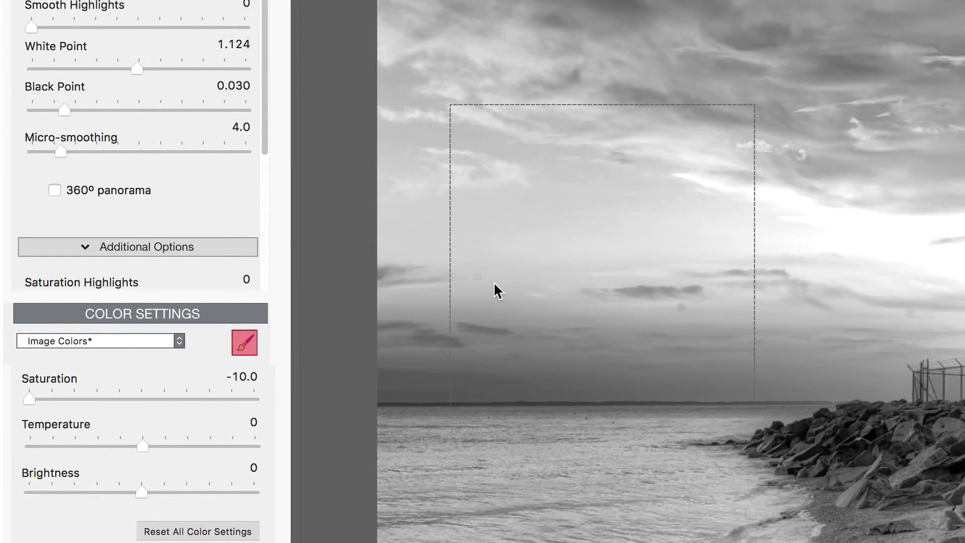
click(242, 340)
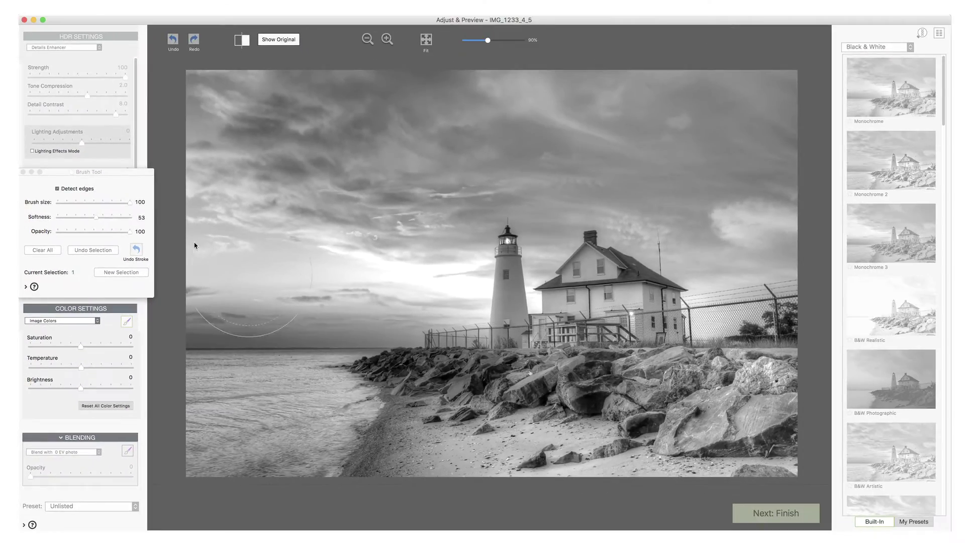
mouse_move(196, 96)
mouse_down()
mouse_move(646, 84)
mouse_move(297, 65)
mouse_move(200, 166)
mouse_move(726, 146)
mouse_move(784, 298)
mouse_move(765, 205)
mouse_move(550, 259)
mouse_move(191, 287)
mouse_move(309, 327)
mouse_move(193, 342)
mouse_move(443, 281)
mouse_move(360, 242)
mouse_move(394, 269)
mouse_move(247, 297)
mouse_move(346, 215)
mouse_up()
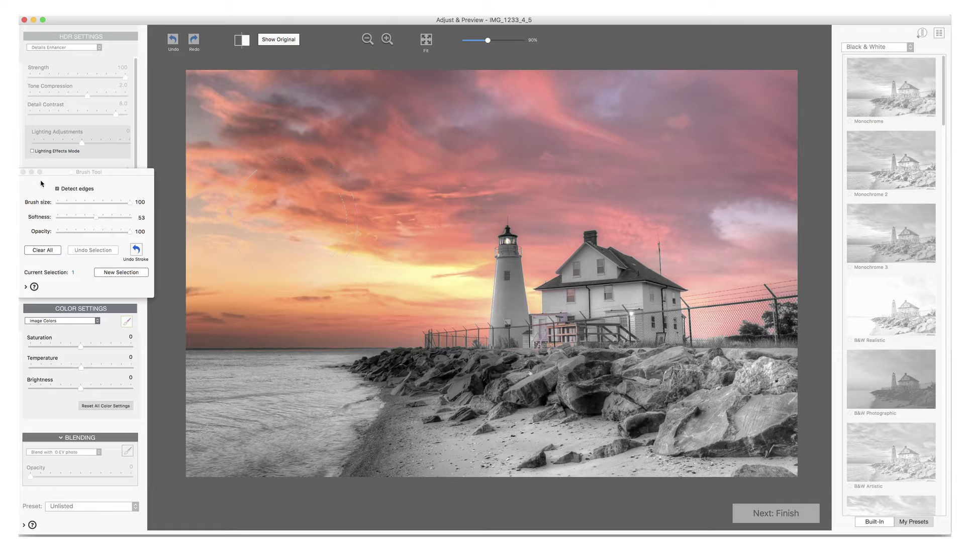
click(23, 172)
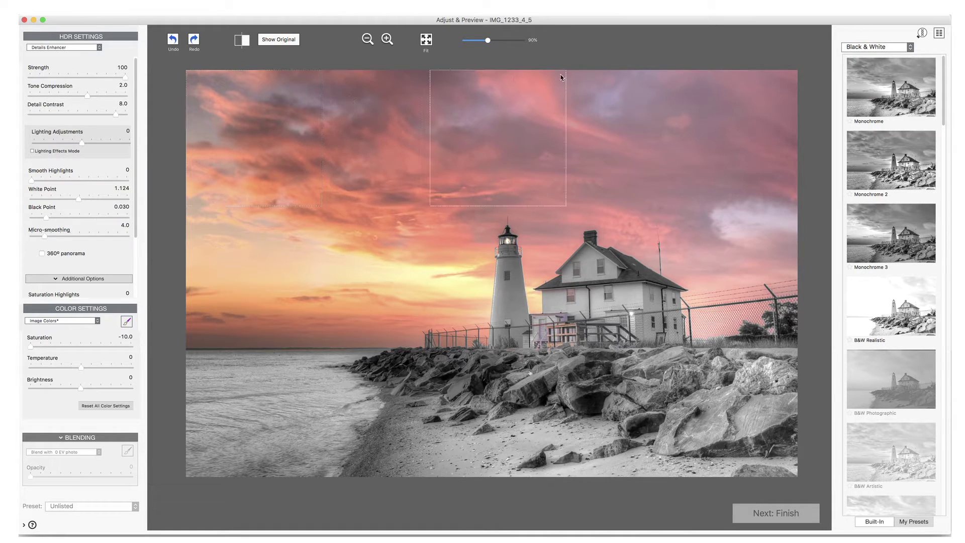
click(854, 47)
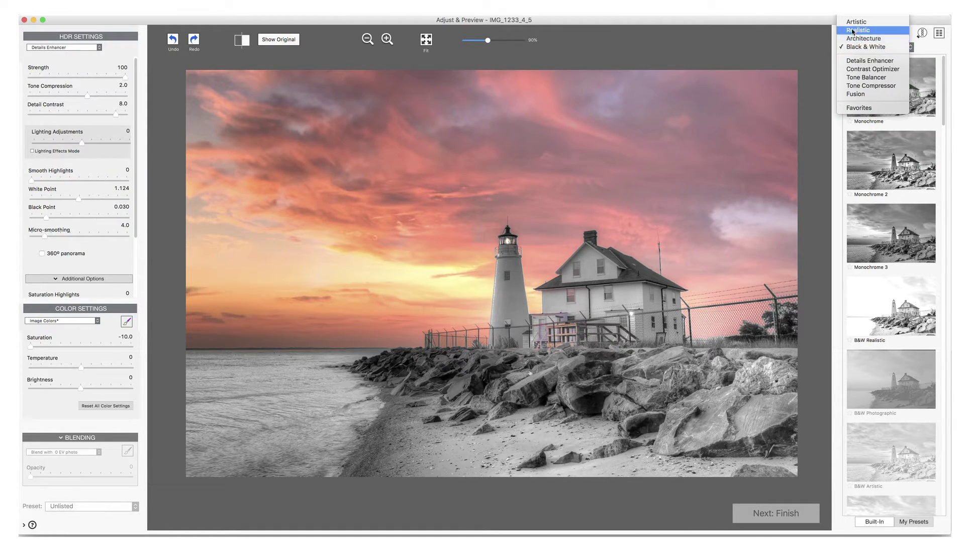
click(853, 33)
click(893, 388)
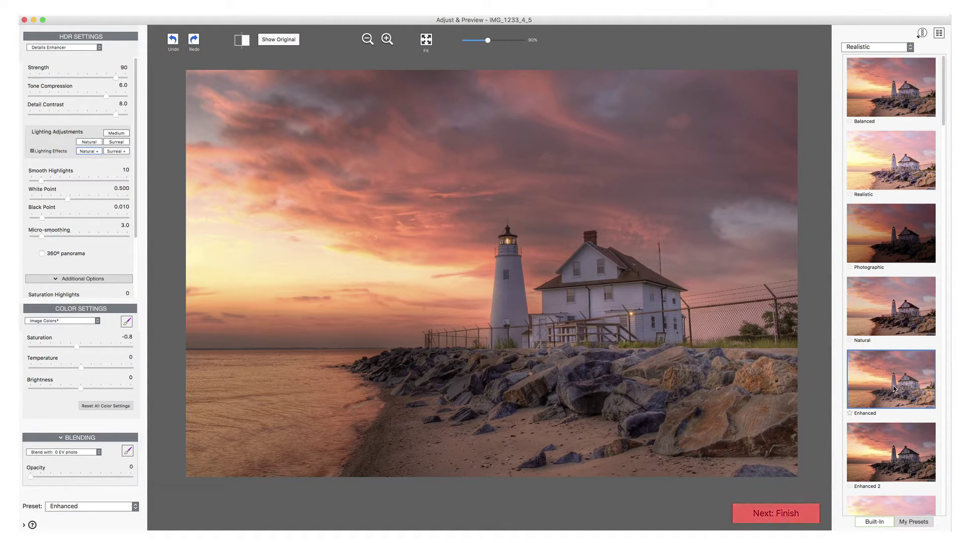
Render the Enhanced image and apply the Mild Contrast preset
click(789, 514)
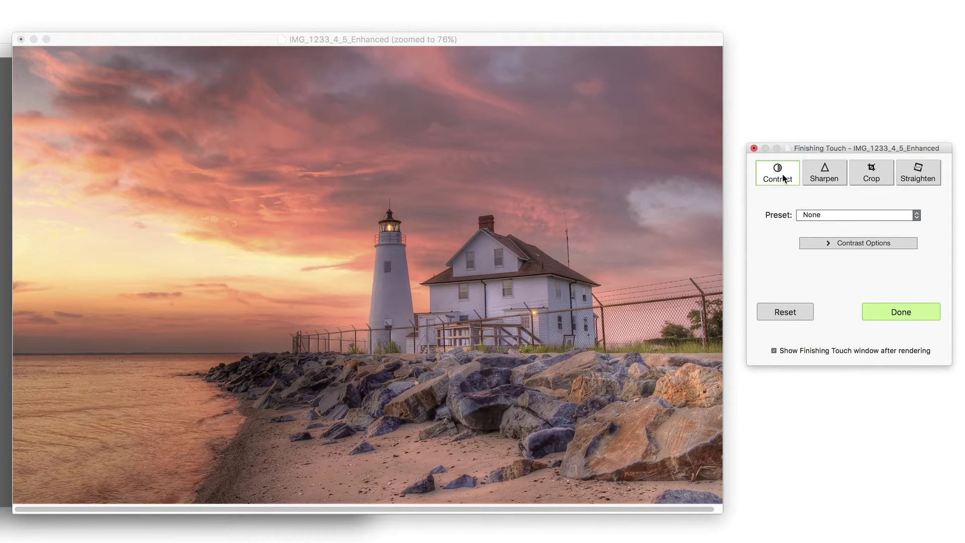
click(825, 217)
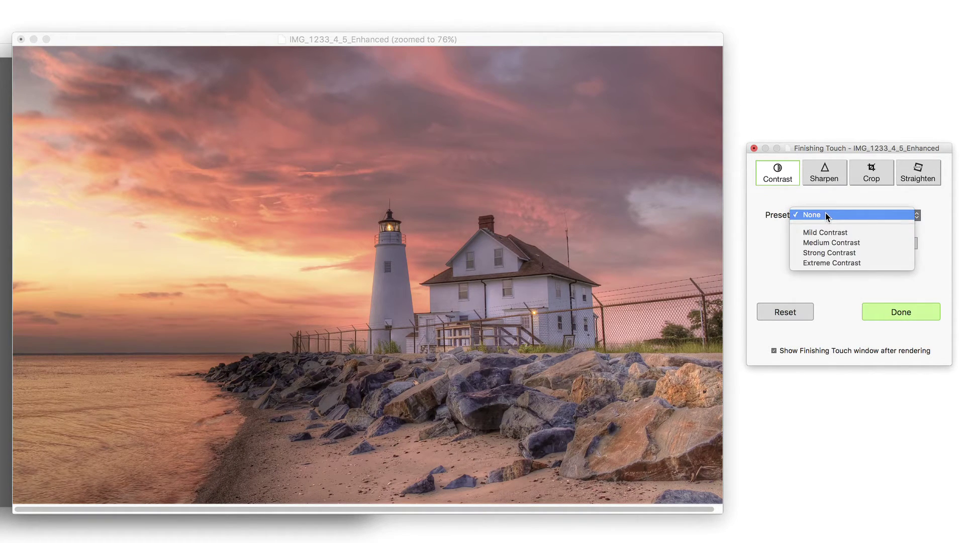
click(830, 231)
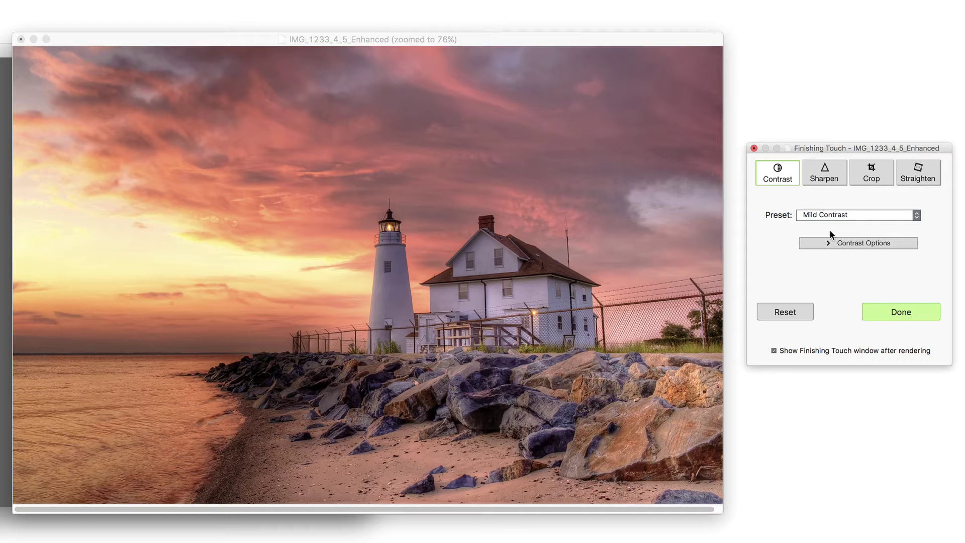
Review the Sharpen, Crop and Straighten finishing options
click(829, 181)
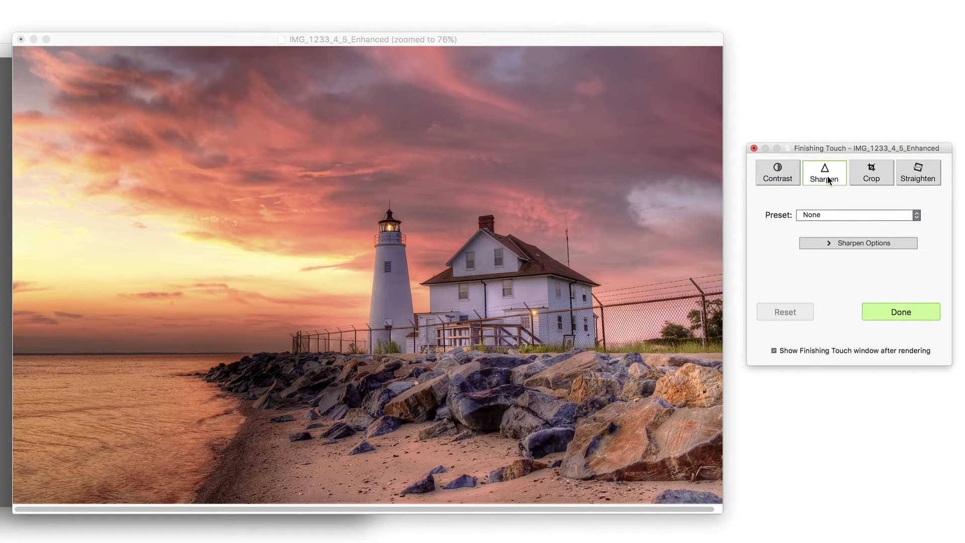
click(873, 179)
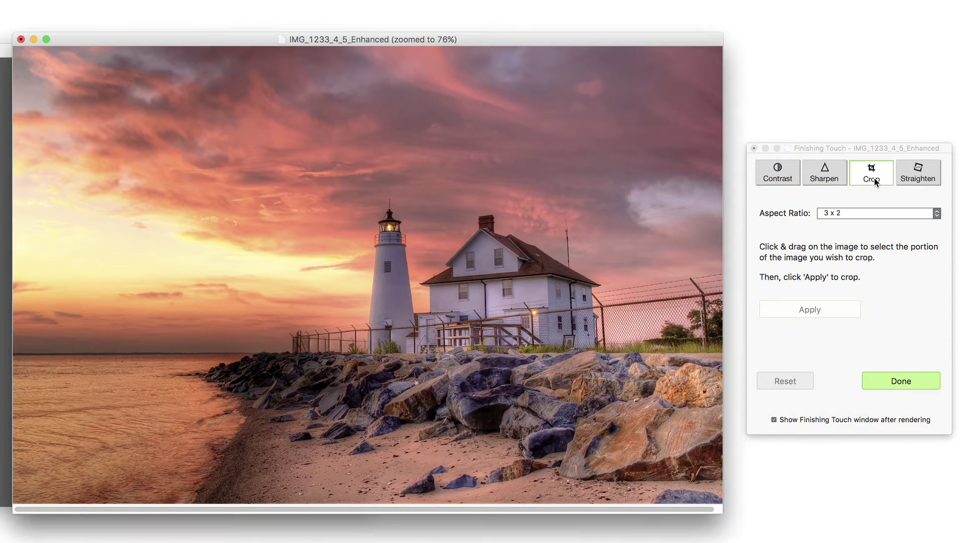
click(917, 180)
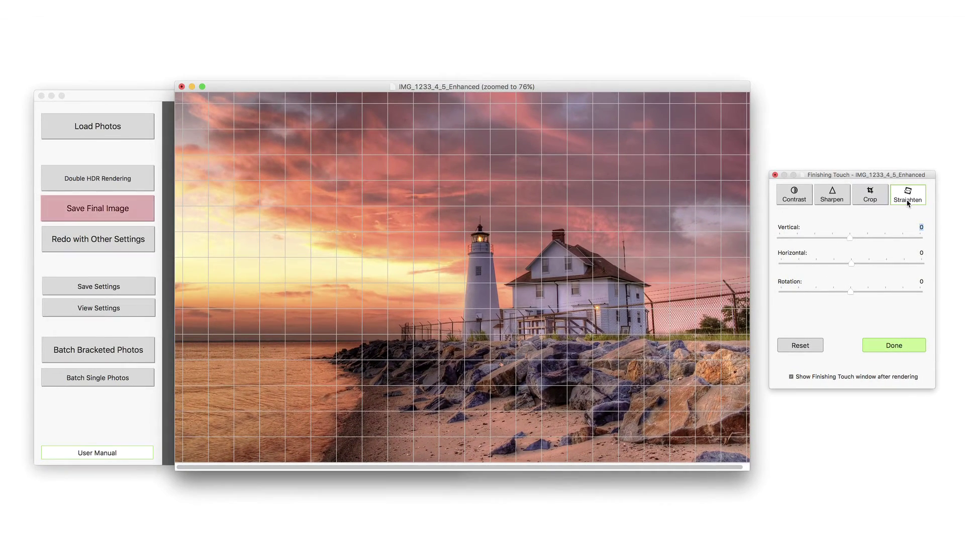
Save the image as JPEG IMG_1233_4_5_Enhanced in the Lighthouse photos folder
click(138, 210)
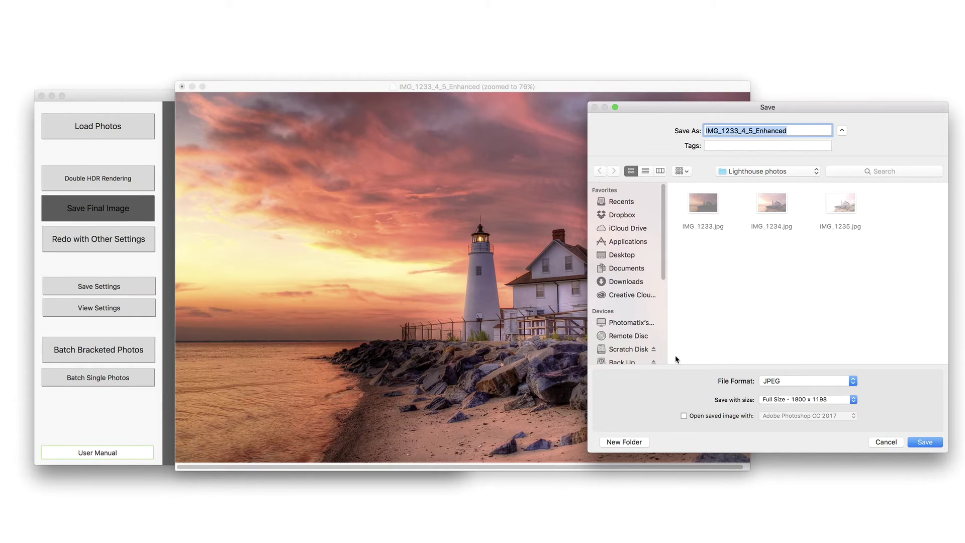
click(925, 442)
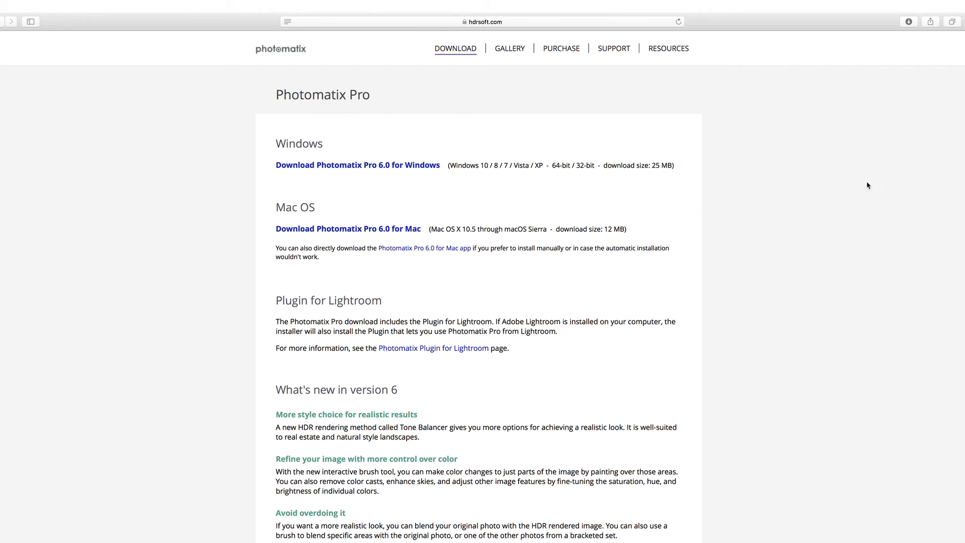
Download the Photomatix Pro 6.0 for Mac installer from hdrsoft.com
click(407, 234)
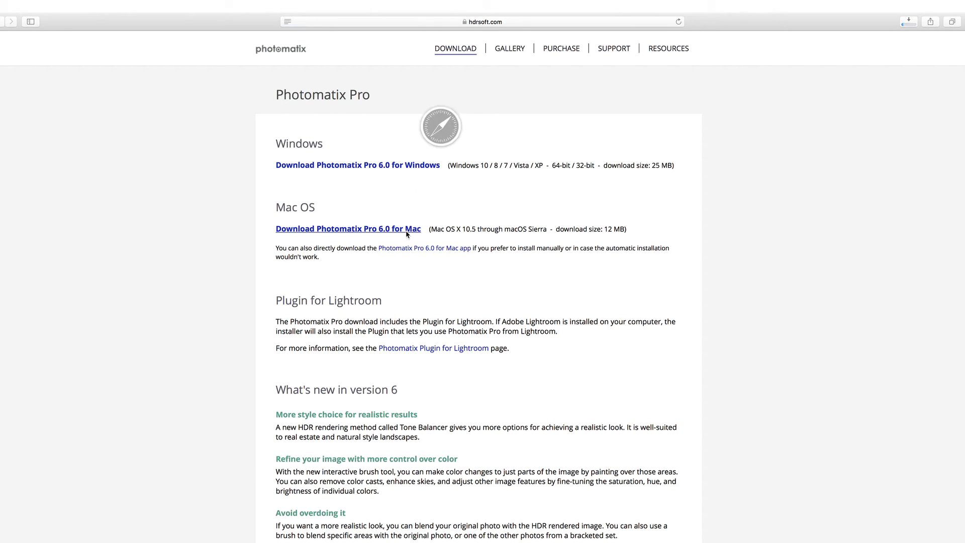